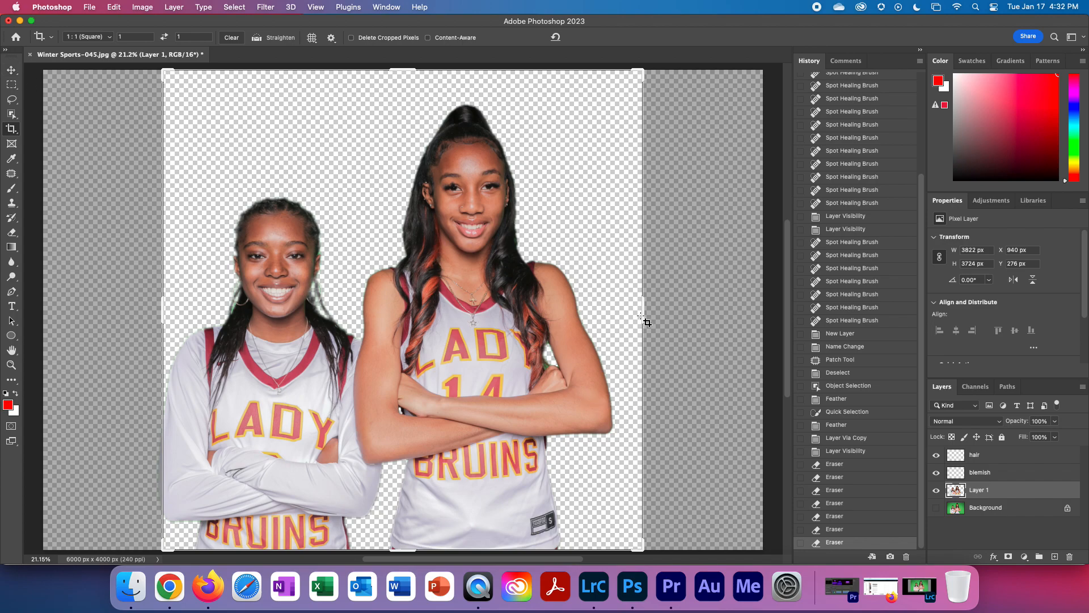
Step: Crop the image to a 1:1 square around both players and briefly show the original green-screen layer for comparison
left_click_drag(640, 314, 628, 315)
left_click_drag(506, 323, 514, 325)
left_click_drag(634, 537, 640, 542)
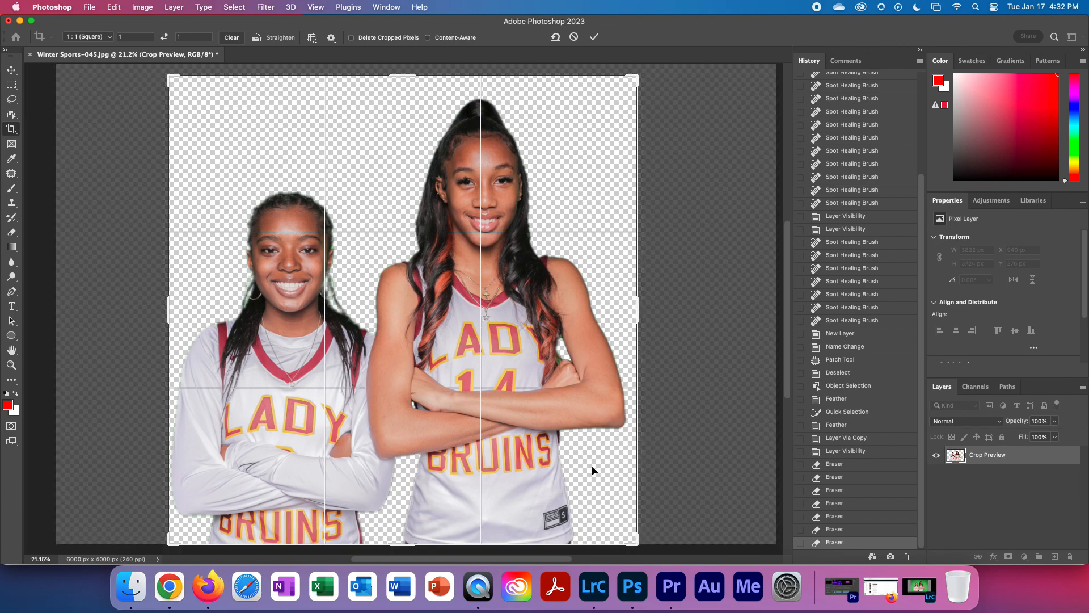
left_click_drag(559, 446, 563, 446)
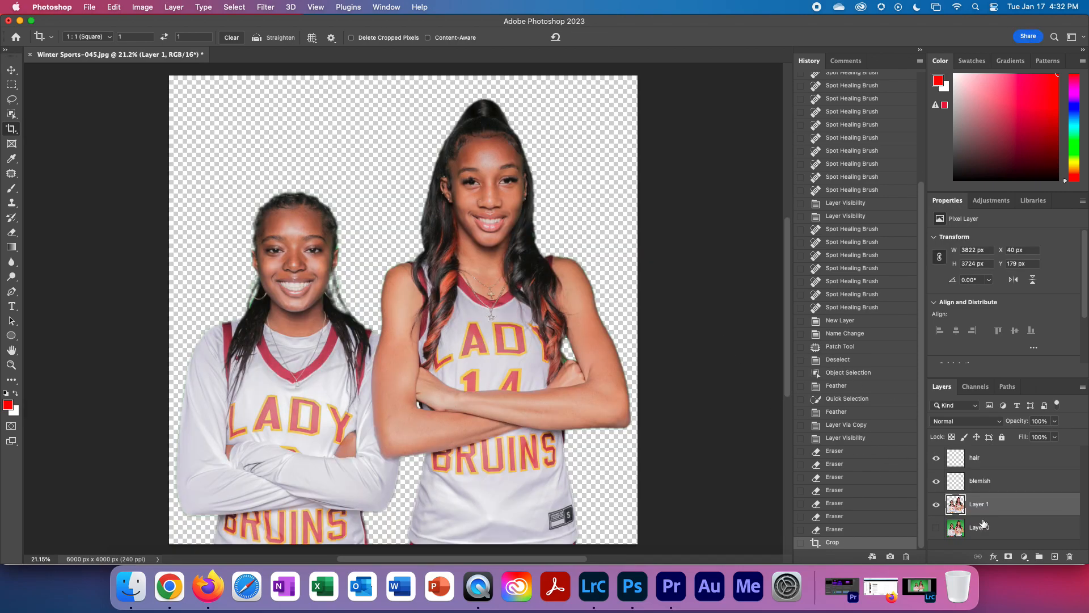
left_click(937, 530)
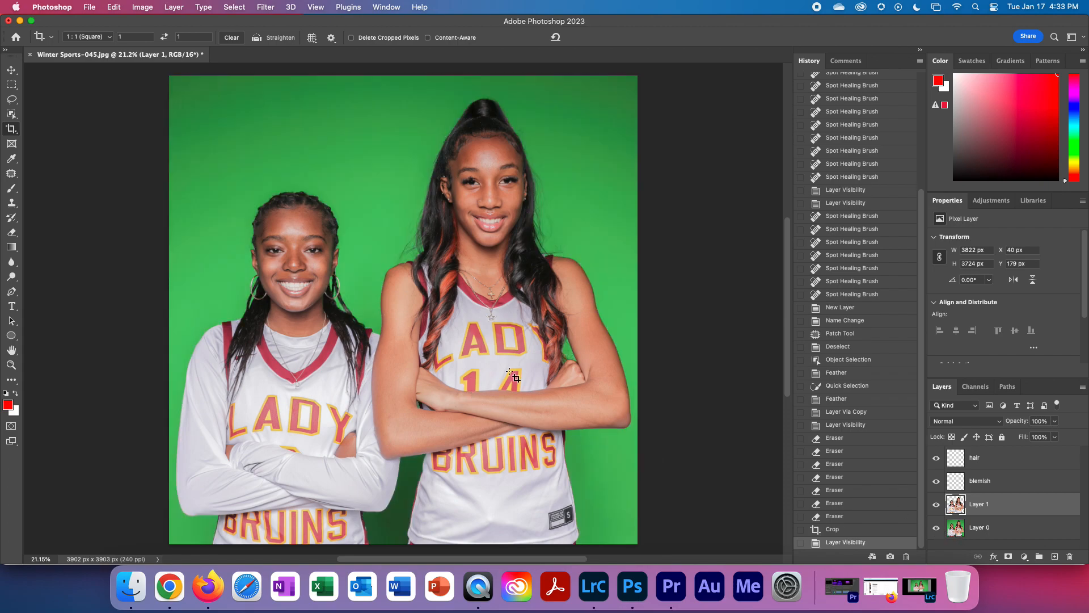
left_click(936, 530)
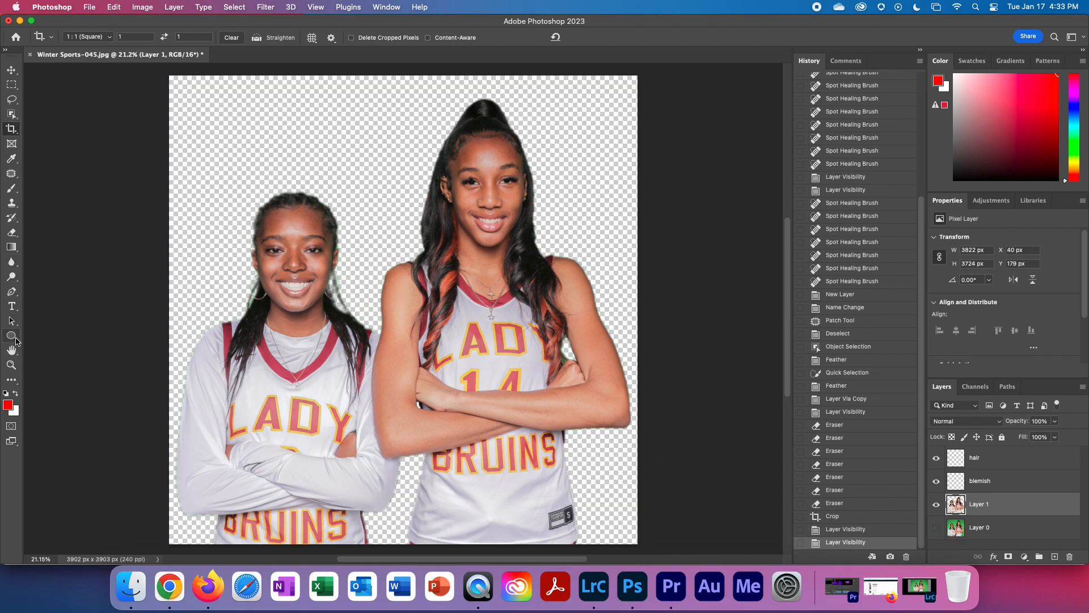
Step: Draw a rectangle shape of about 4006 by 3979 px over the whole canvas and place its layer beneath Layer 1
left_click_drag(17, 339, 50, 337)
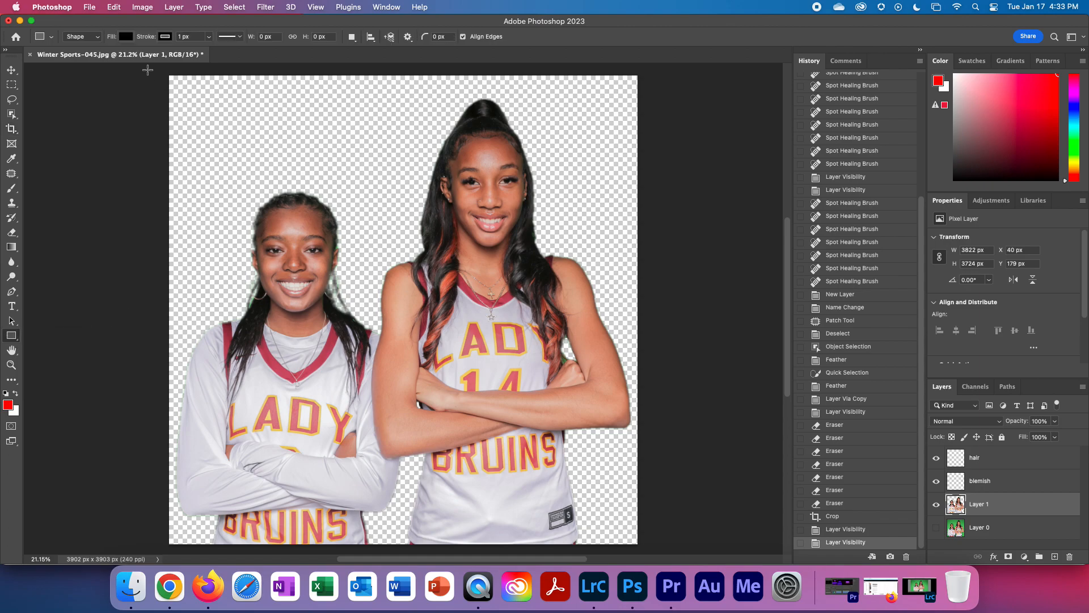
left_click_drag(162, 71, 642, 547)
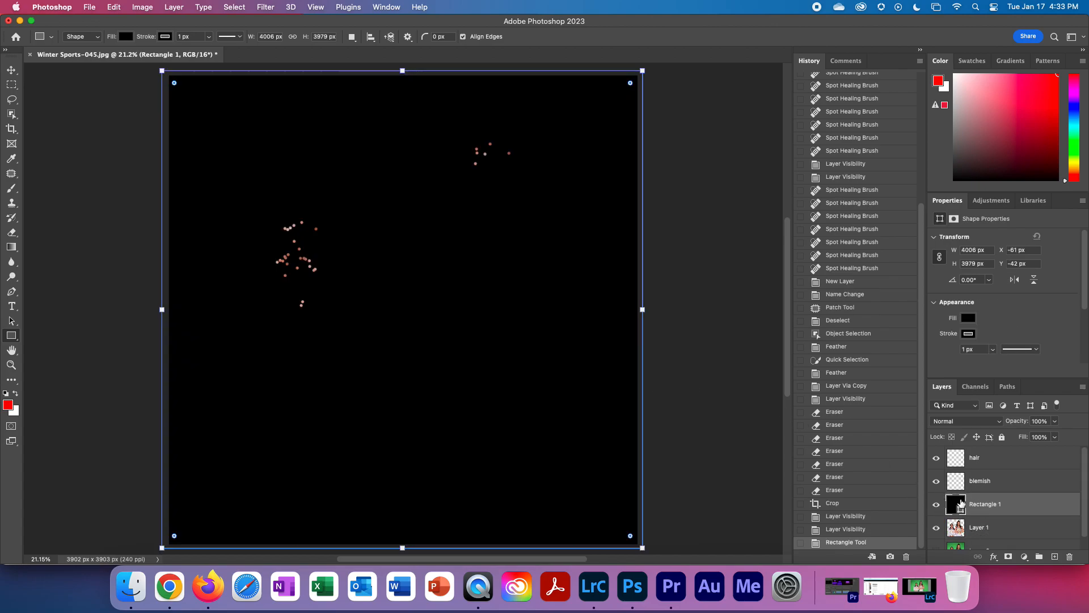
left_click_drag(953, 503, 957, 535)
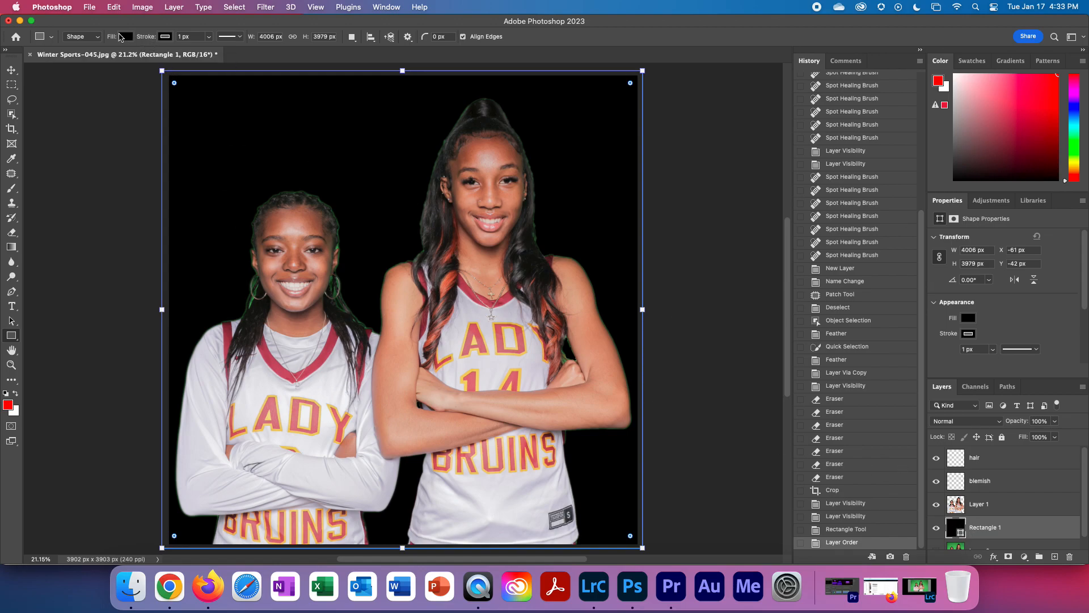
Step: Fill the background rectangle with the dark red from the recently used colors
left_click(124, 37)
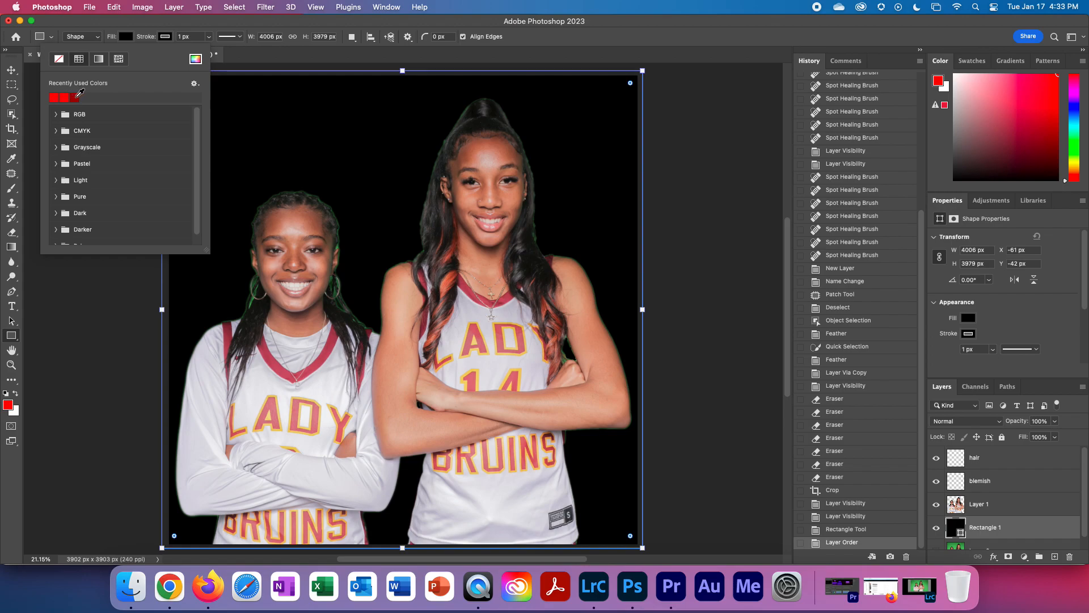
left_click(76, 97)
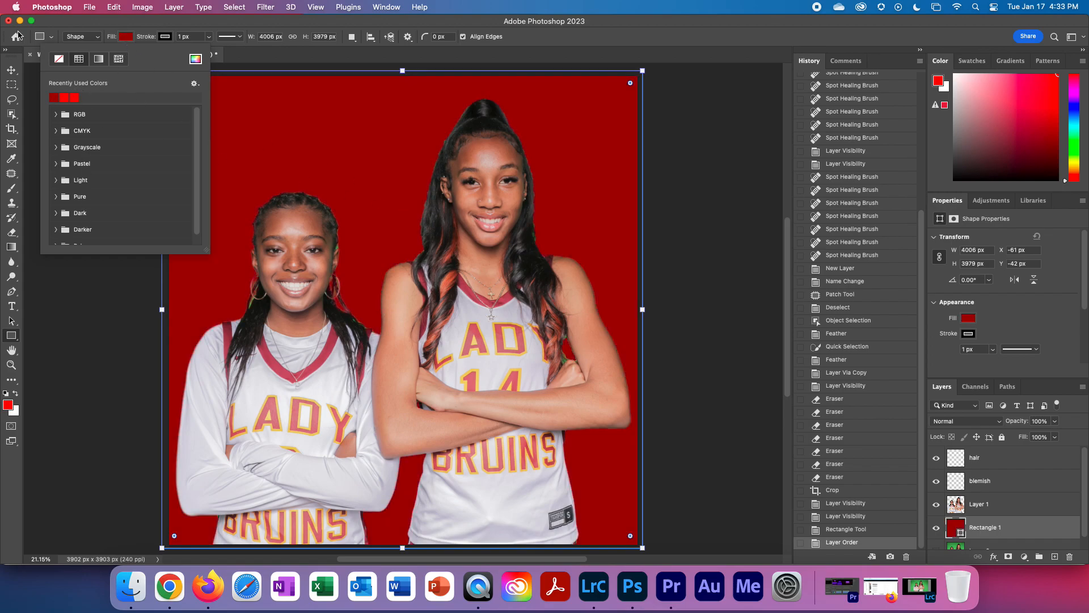
left_click(12, 70)
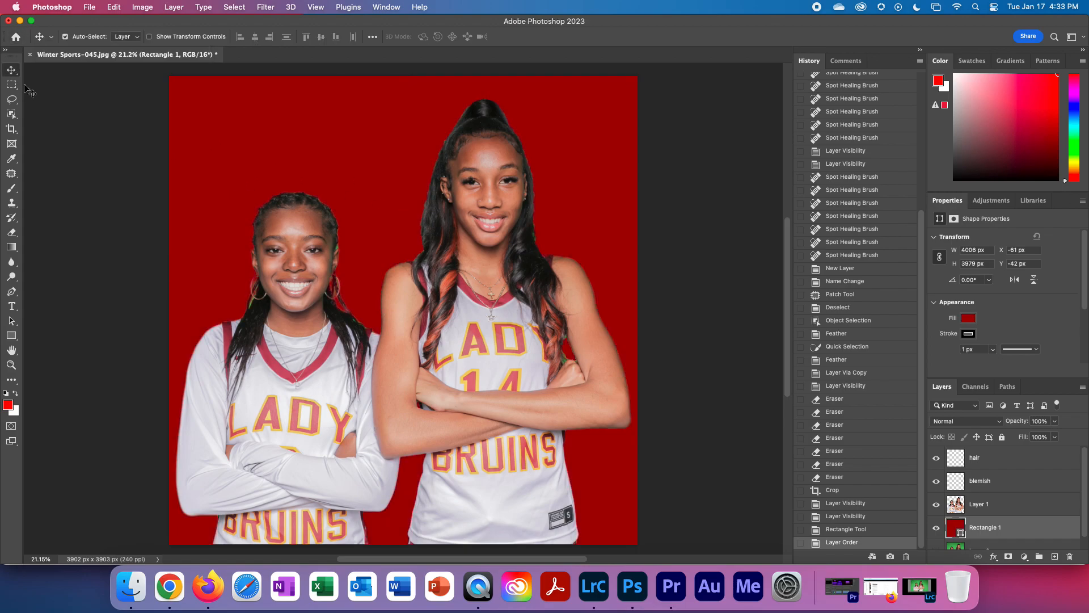
Step: Add a horizontal text layer at 70 pt reading "Come watch Girls Basketball on ...." across the top of the image
left_click(11, 306)
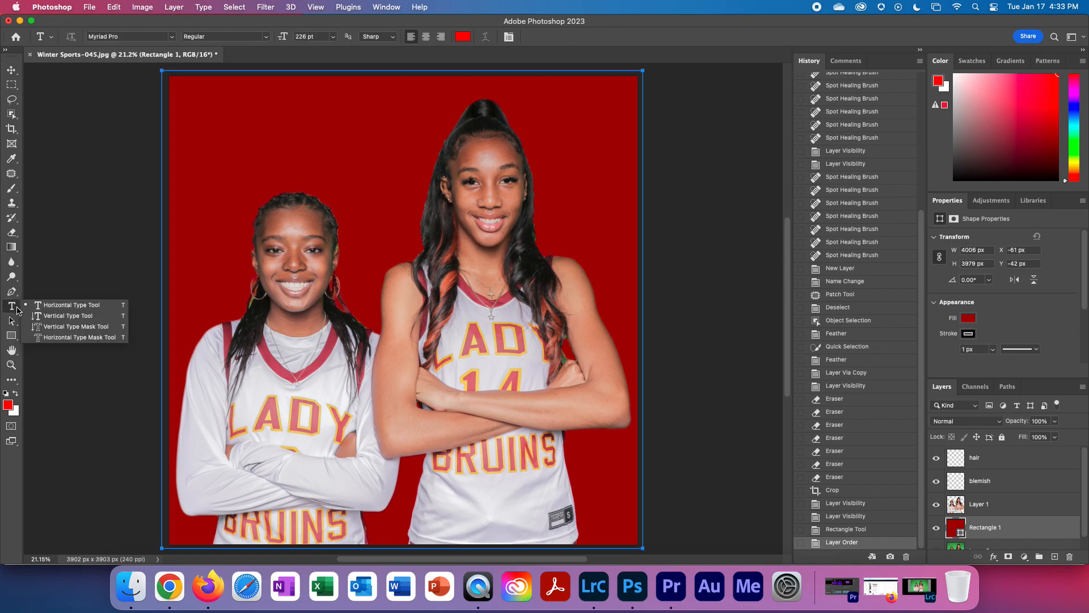
left_click(57, 309)
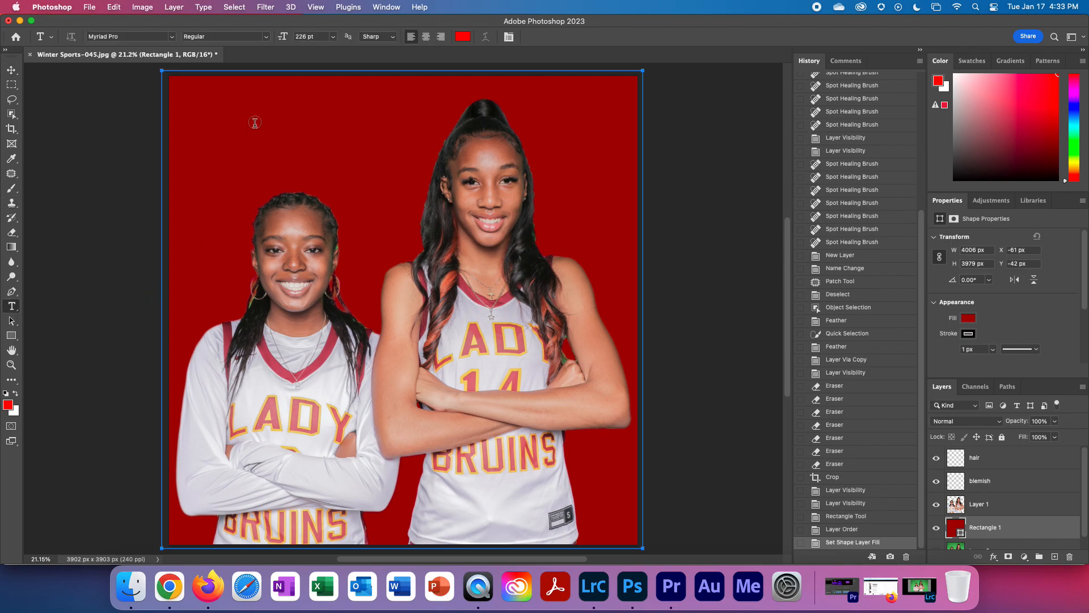
left_click(334, 133)
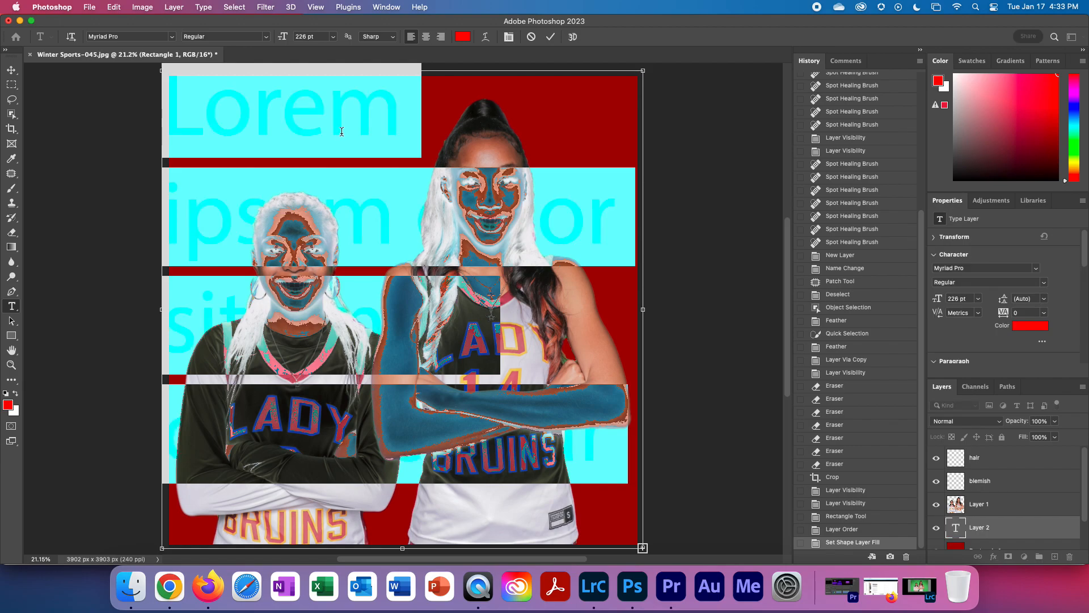
left_click_drag(284, 37, 225, 66)
type("Come")
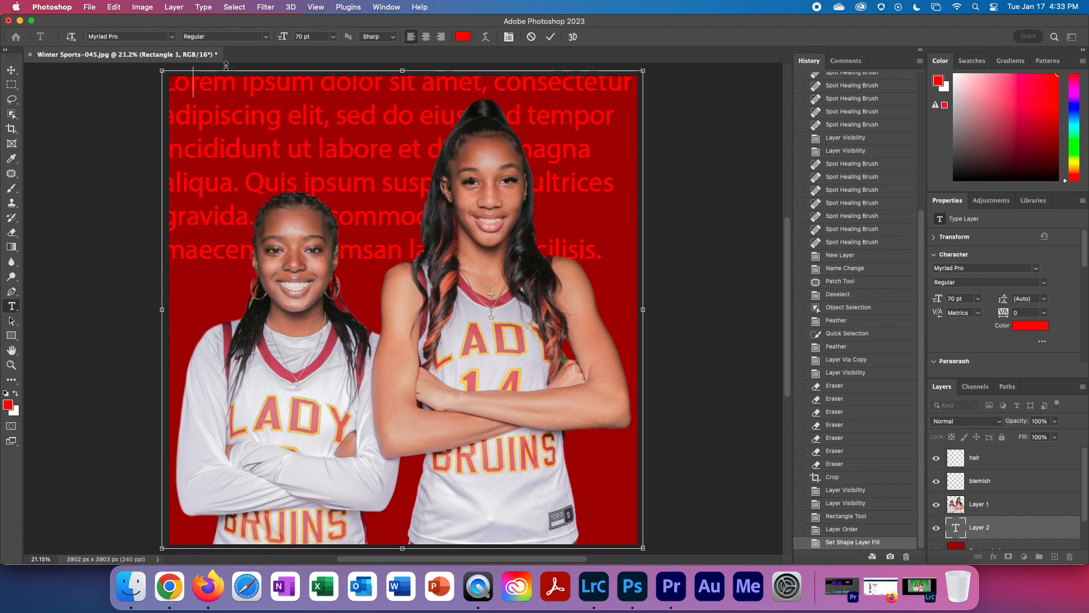
type(" w")
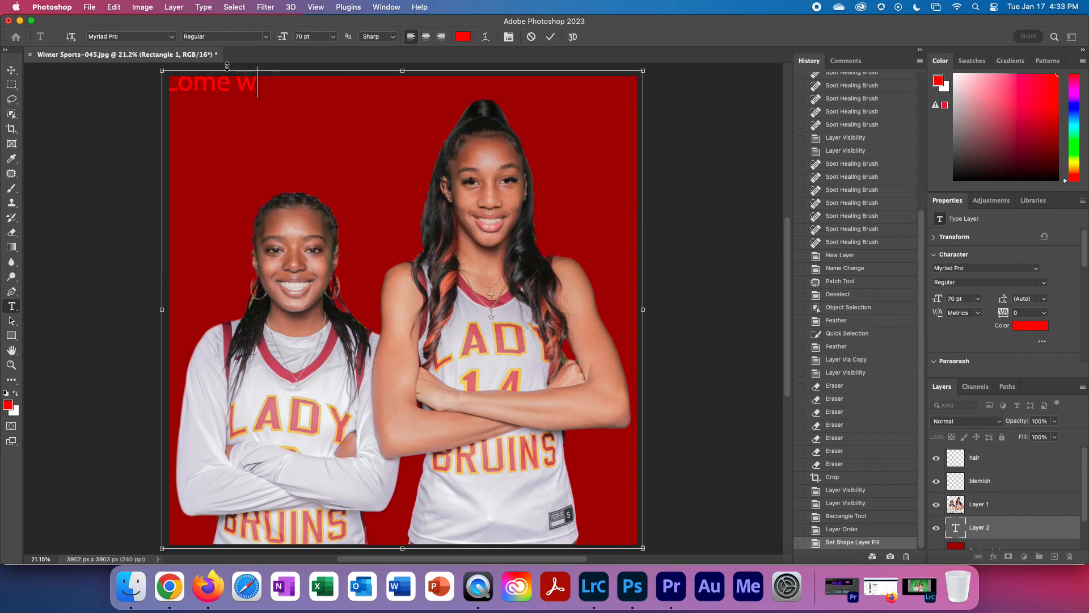
type("atch Girls")
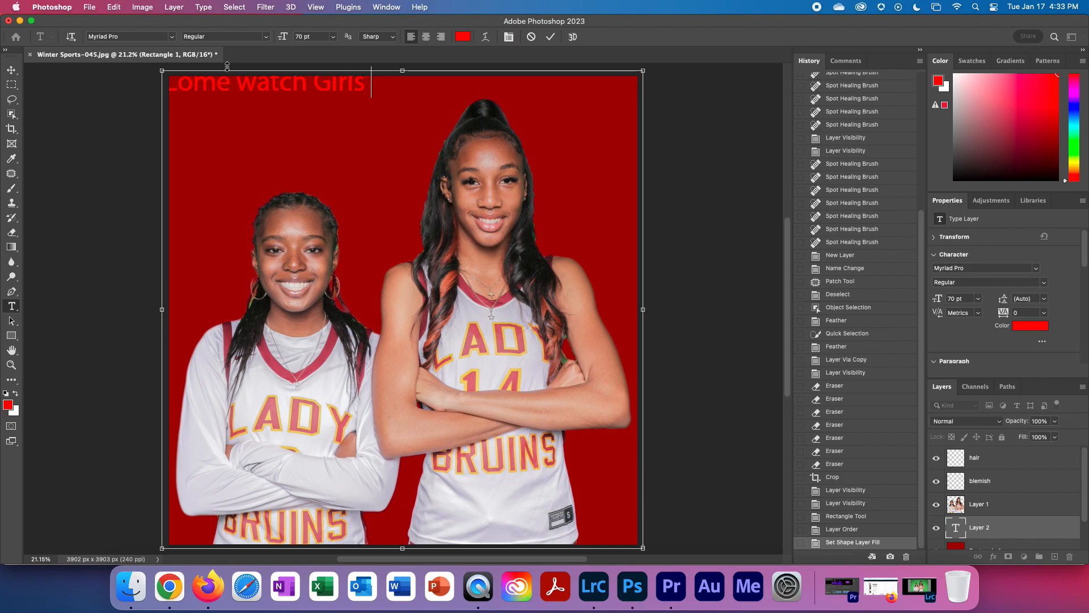
type(" Baske")
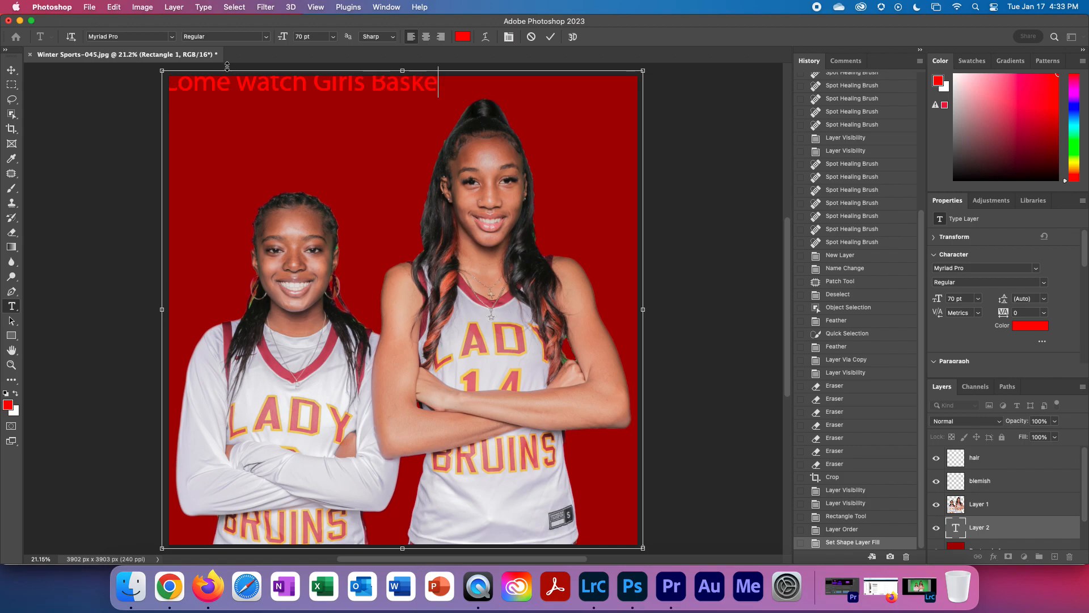
type("tball")
key("BackSpace")
key("BackSpace")
key("BackSpace")
key("BackSpace")
type("tball on")
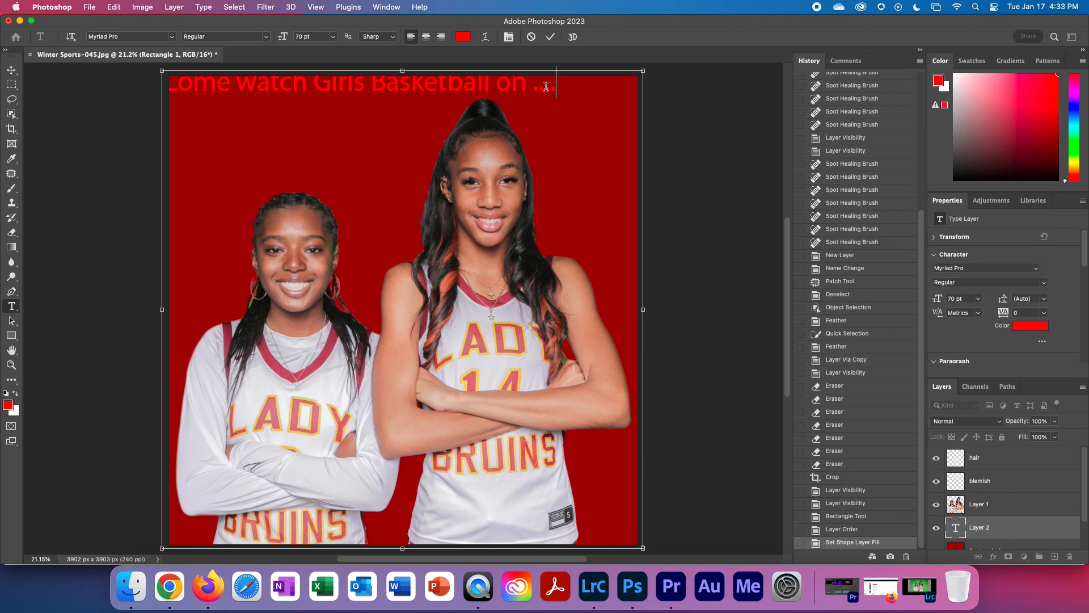
Step: Color the headline text yellow (#ffff00) and move it down so it sits fully inside the image behind the taller player's head
left_click_drag(557, 86, 141, 85)
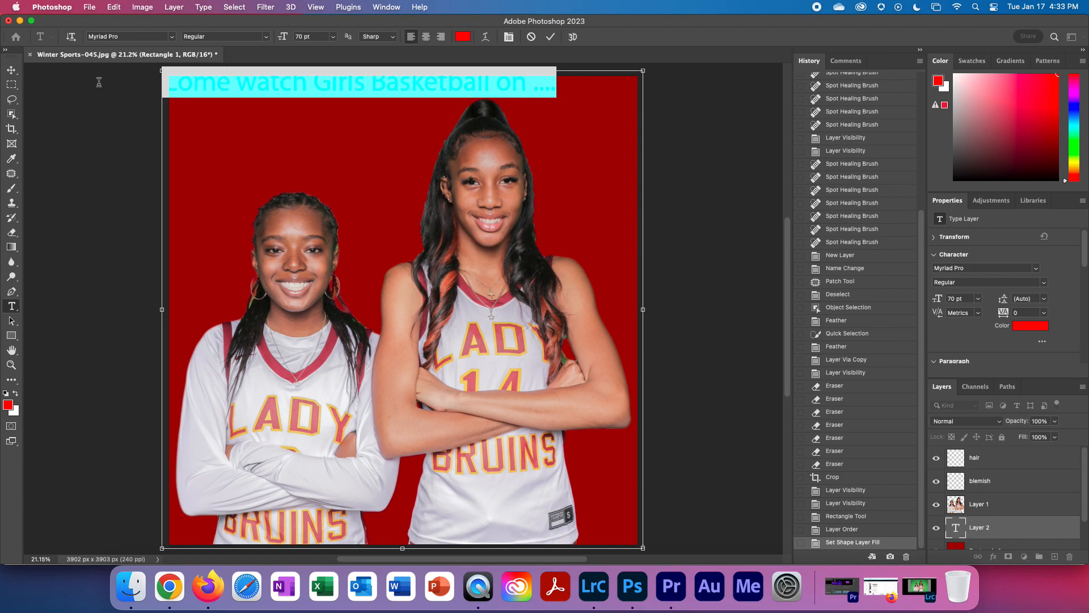
left_click(463, 37)
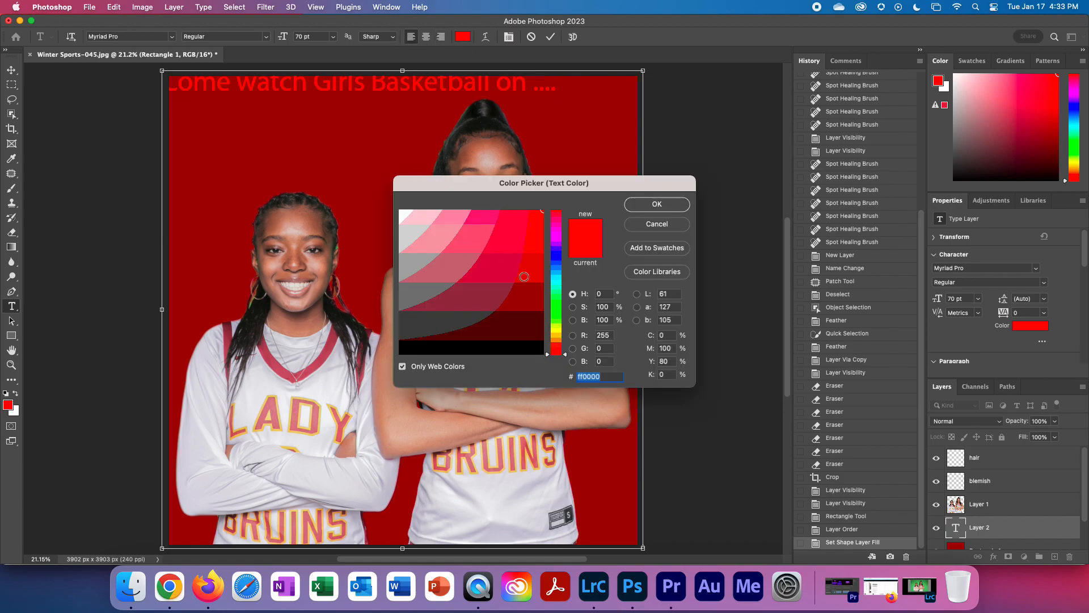
left_click_drag(548, 349, 548, 329)
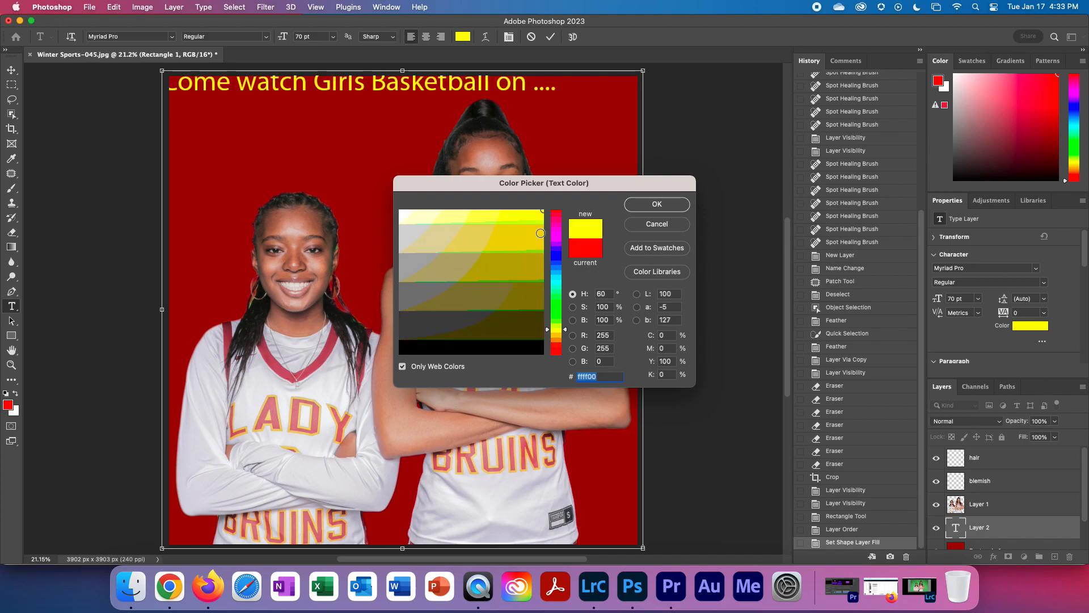
left_click(681, 205)
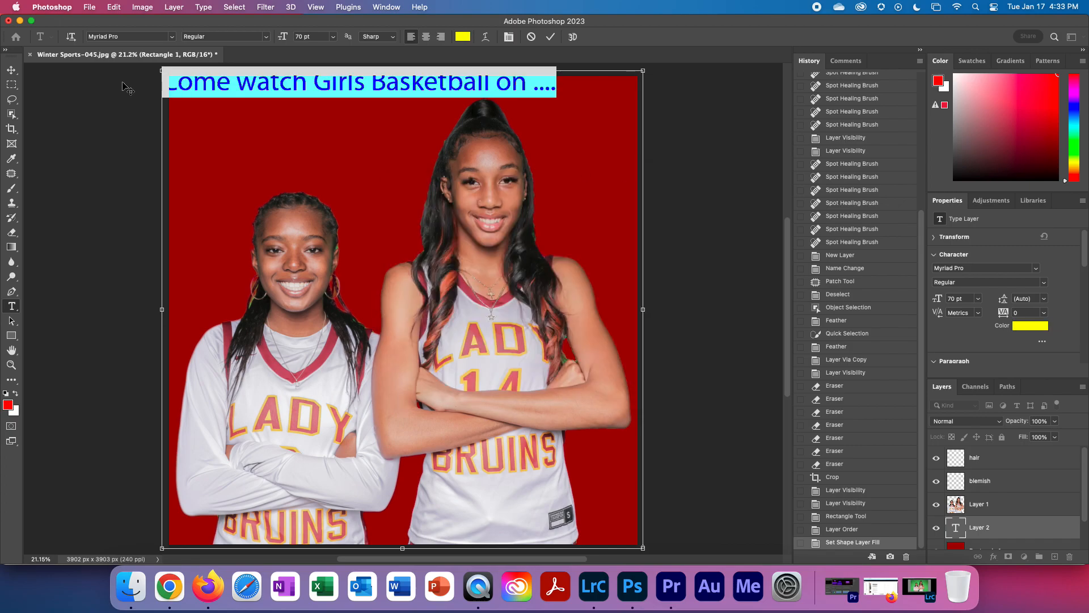
left_click(13, 71)
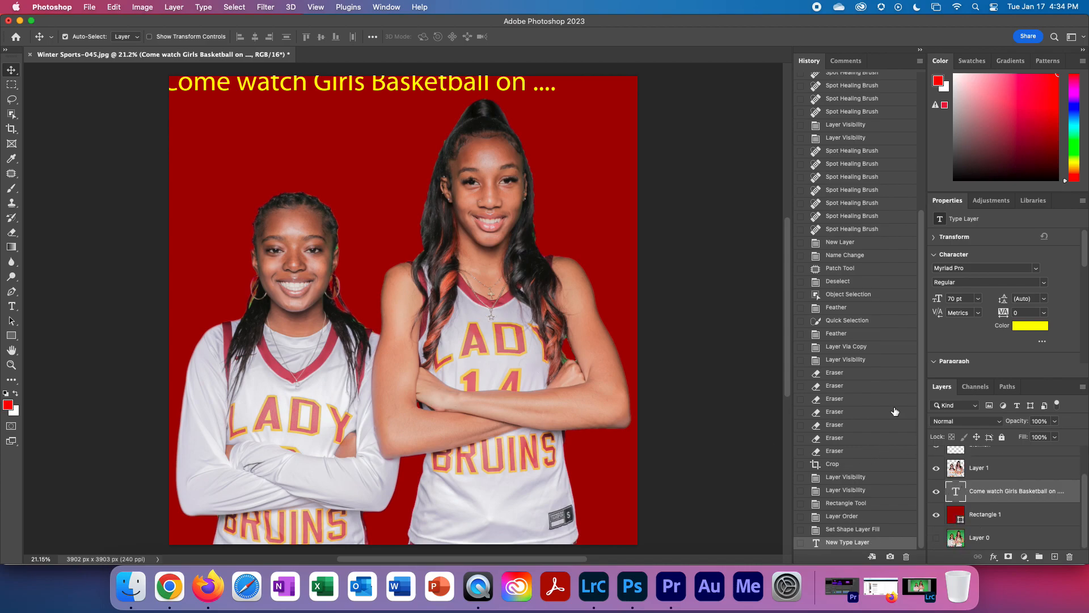
left_click_drag(276, 88, 294, 132)
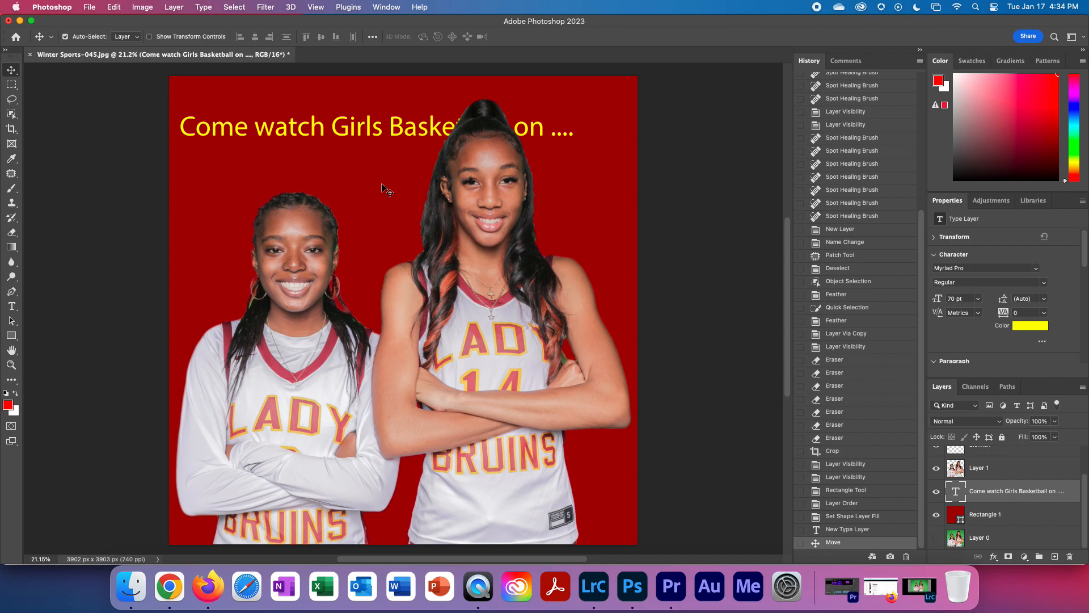
Step: Switch to Chrome to review the 1/13/23 to 1/17/23 and 1/18/23 to 1/19/23 agenda slides, and return to Photoshop
left_click(169, 586)
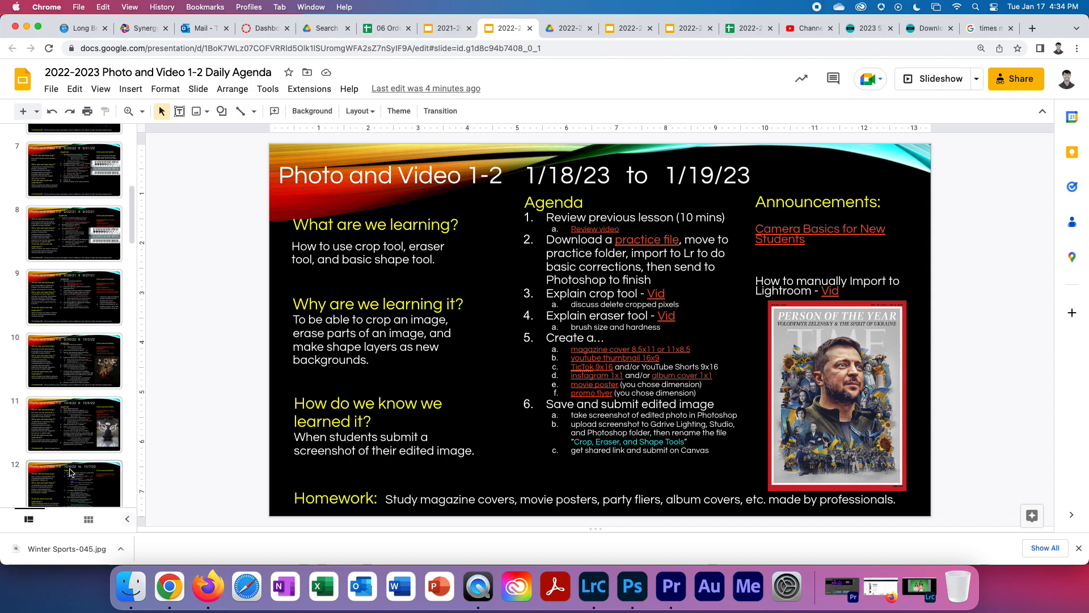
scroll(64, 463, "down", 20)
left_click(81, 423)
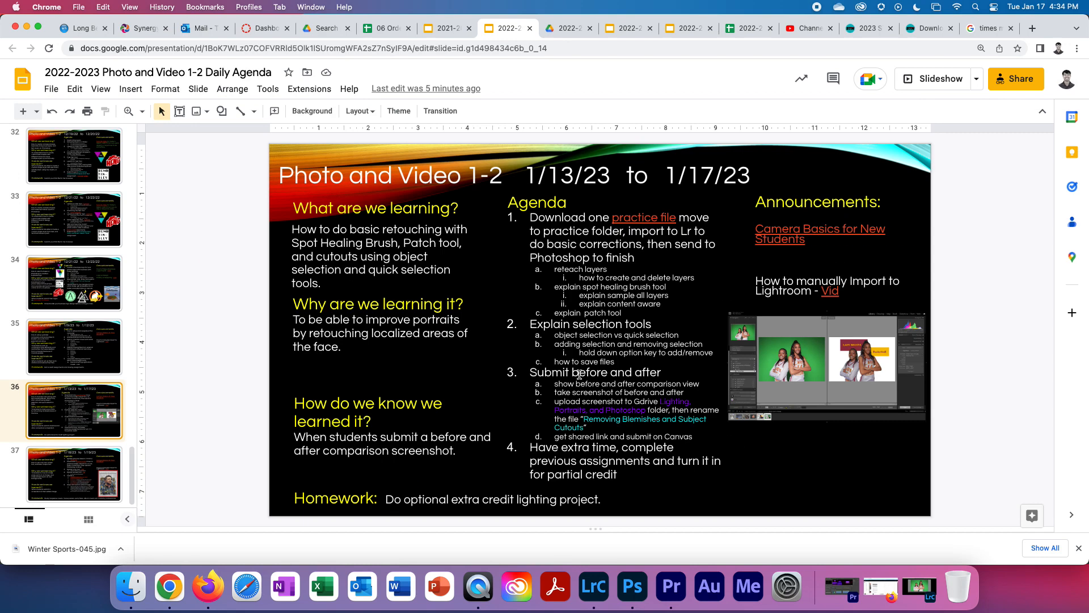
left_click(77, 459)
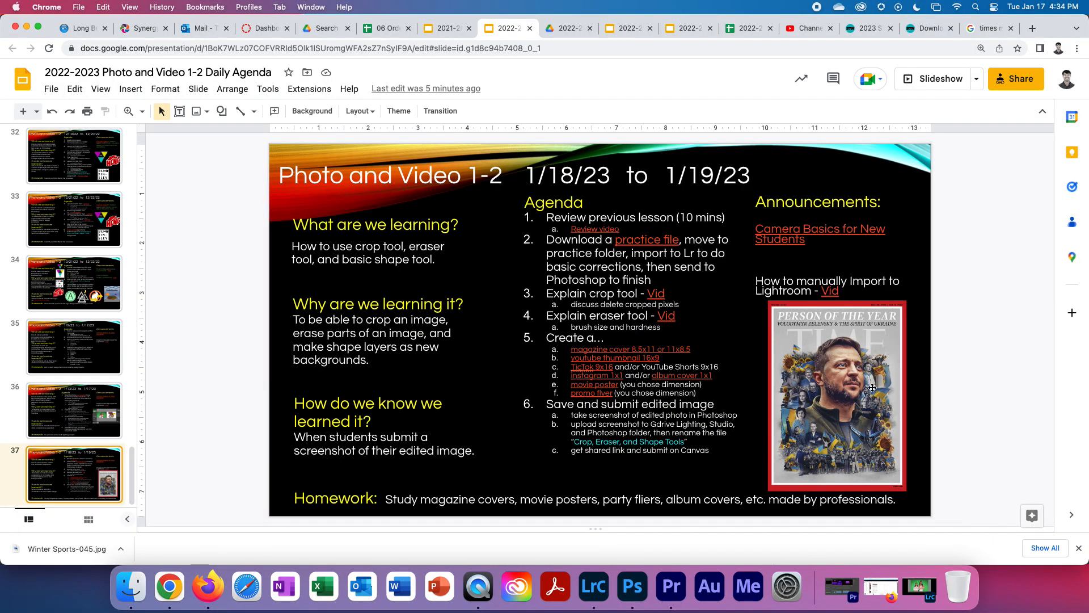
left_click(631, 591)
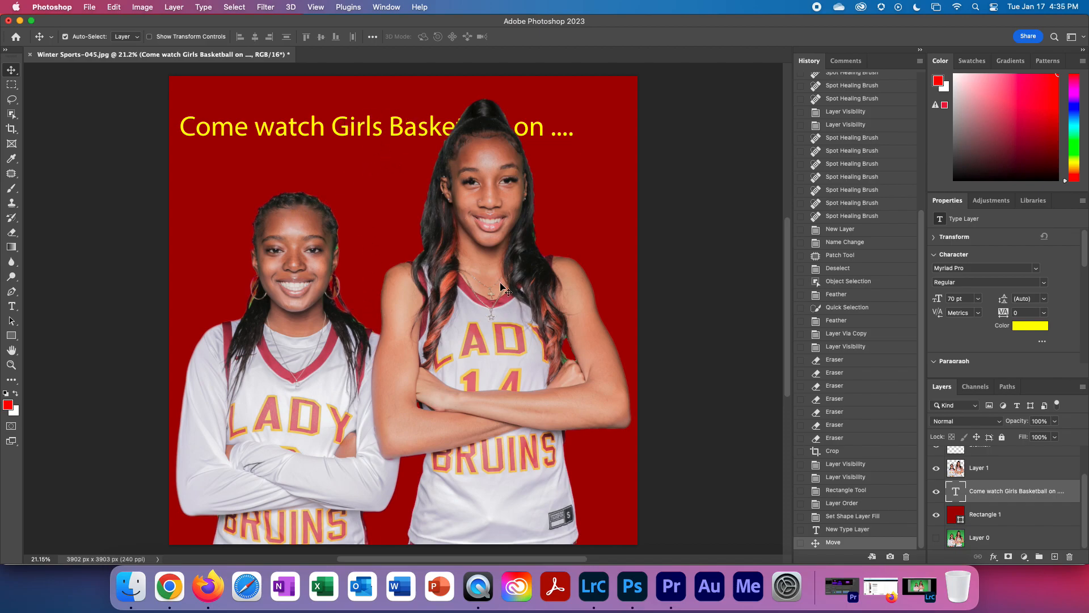
Step: Show Layer 0 and move Rectangle 1 beneath it to compare layer order, and restore the original visibility and order
left_click(936, 538)
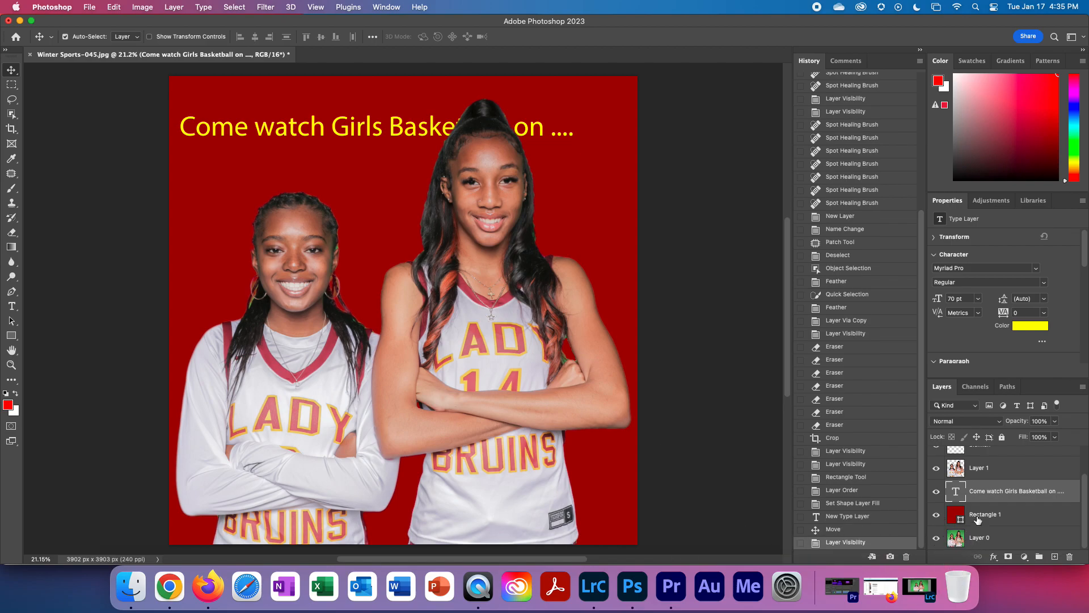
left_click_drag(954, 514, 958, 545)
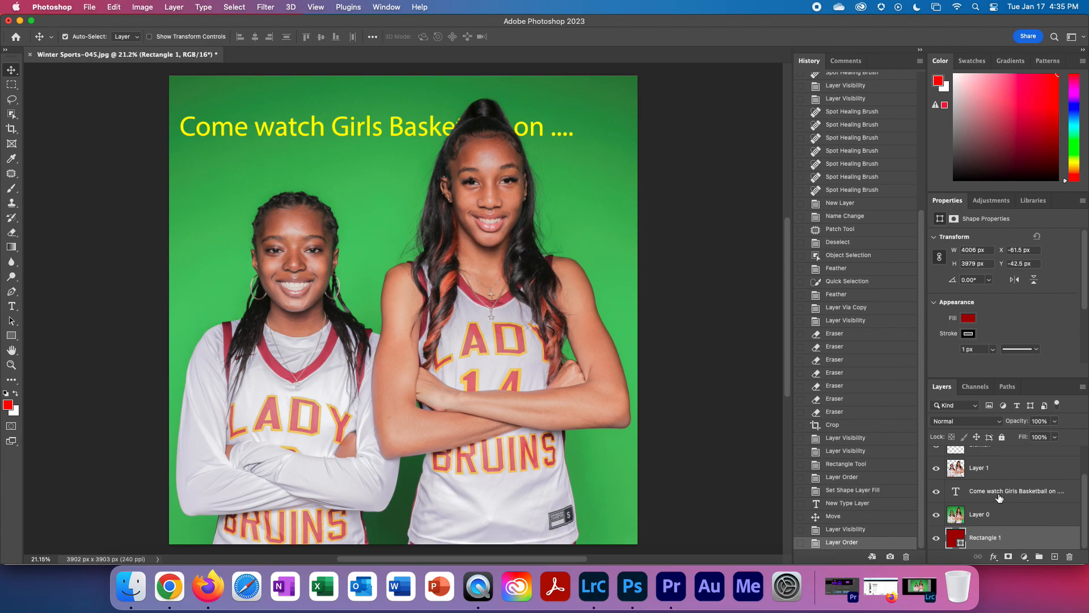
left_click(936, 515)
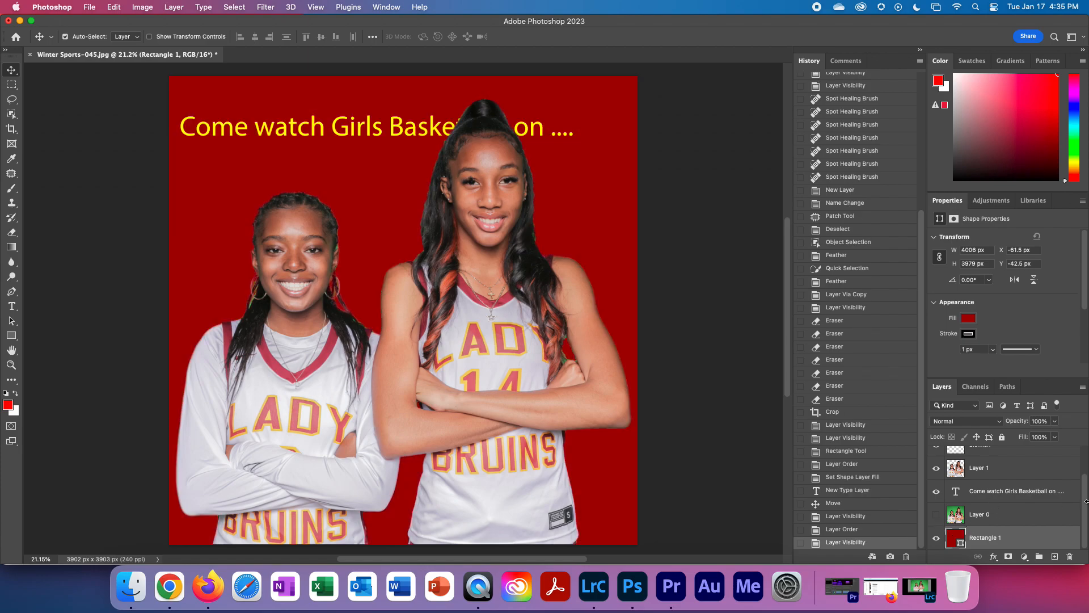
left_click_drag(953, 536, 960, 519)
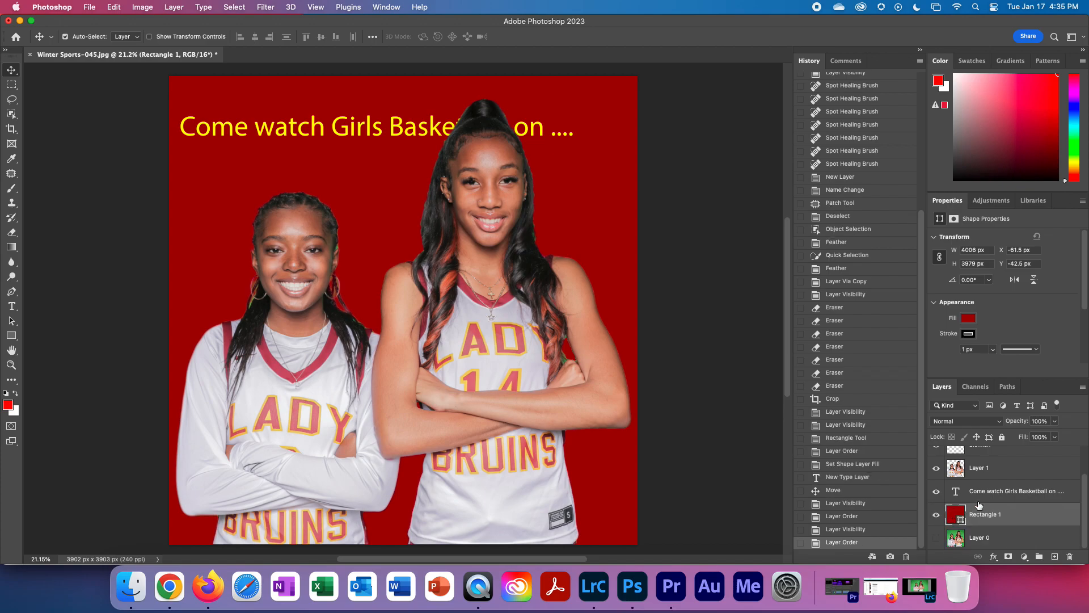